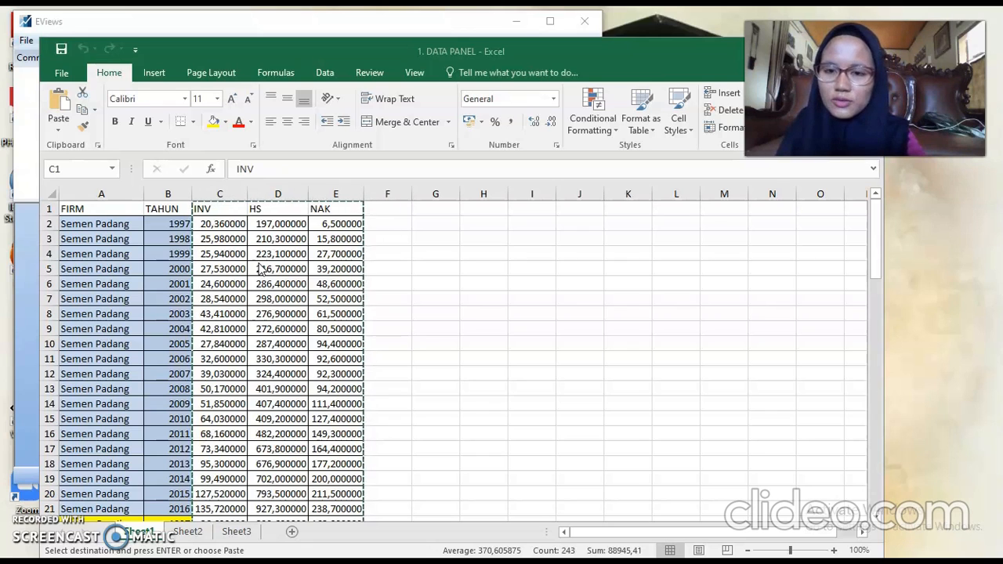
# Switch to EViews and start a new workfile with the Balanced Panel structure type
pyautogui.click(29, 274)
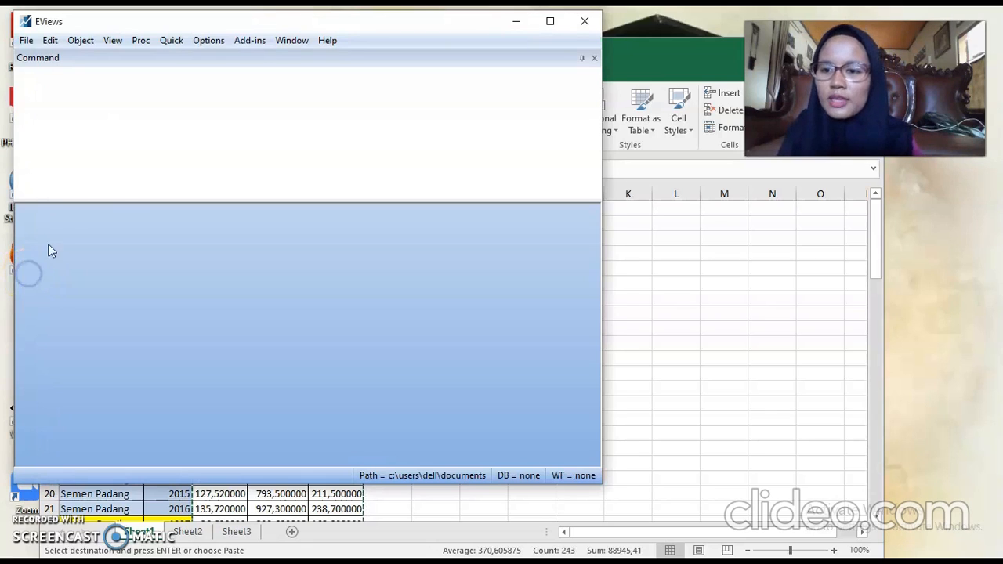
pyautogui.click(25, 42)
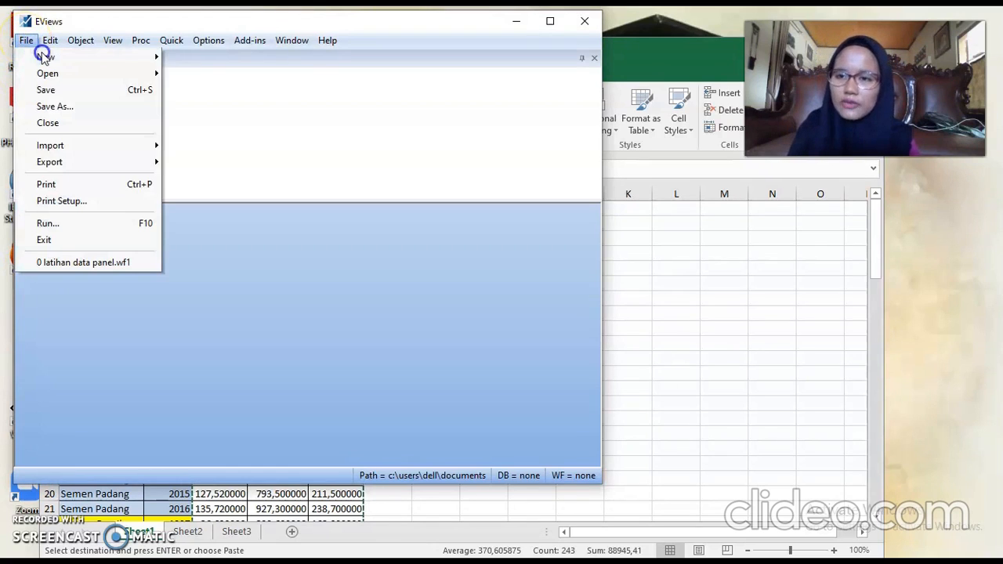
pyautogui.moveTo(32, 57)
pyautogui.click(198, 57)
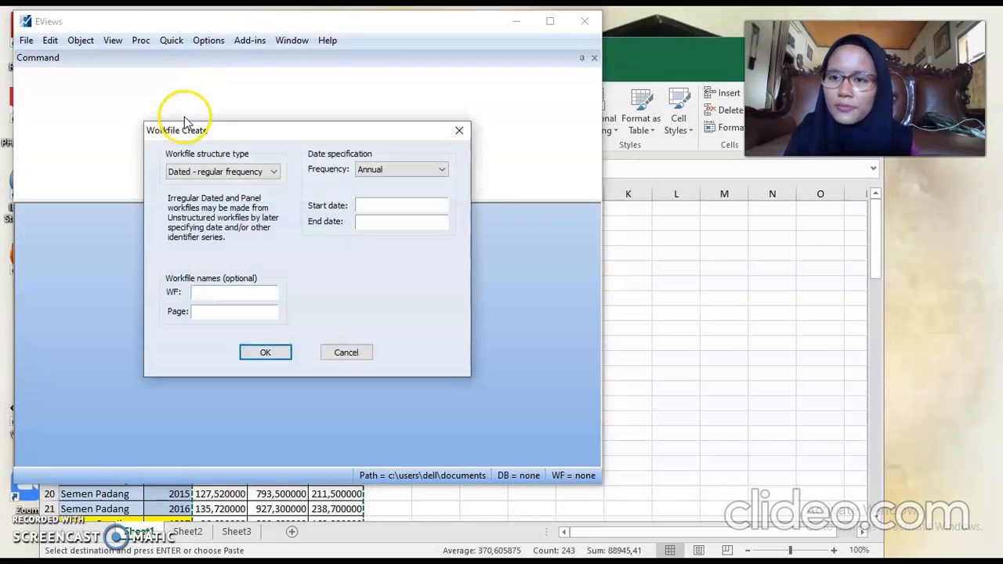
pyautogui.click(274, 171)
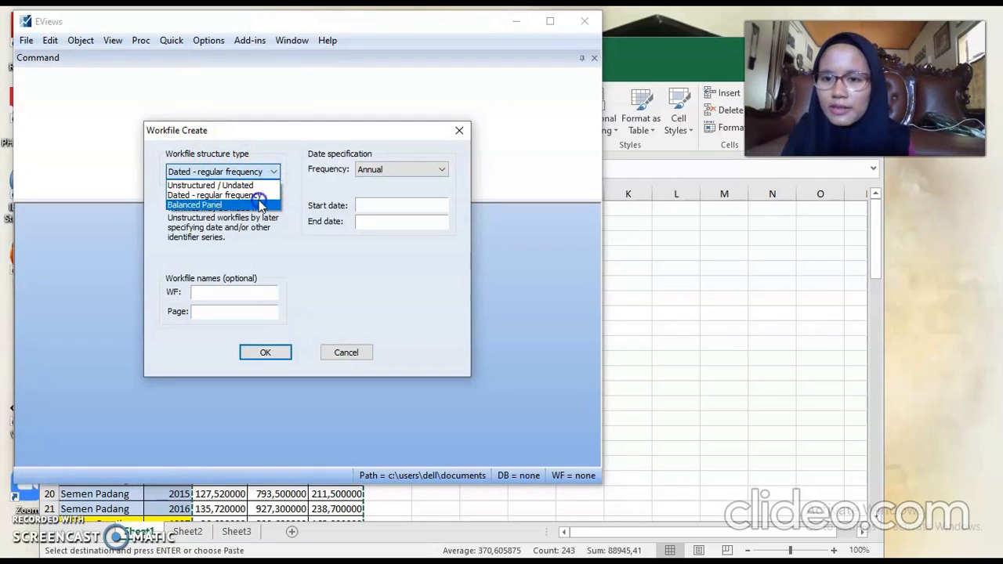
pyautogui.click(259, 205)
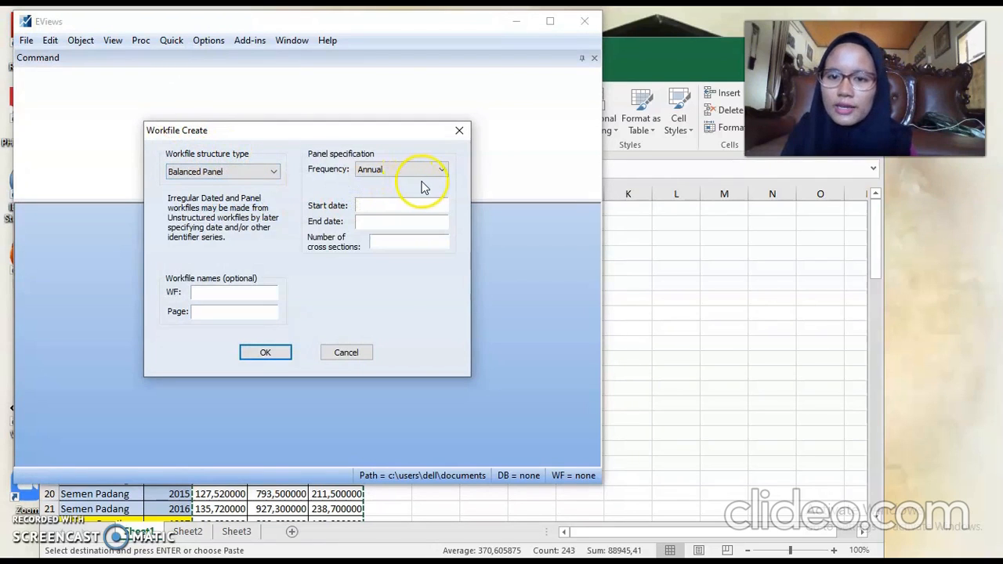
# Create the annual panel workfile "latihan data panel" covering 1997 to 2016 with 4 cross sections
pyautogui.click(366, 205)
pyautogui.write('1997')
pyautogui.click(375, 218)
pyautogui.write('2016')
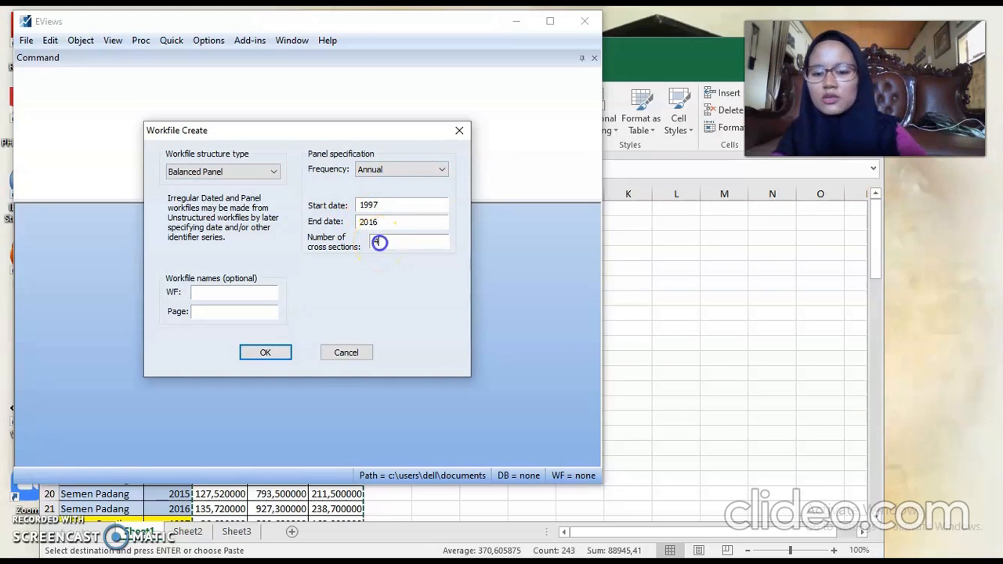
pyautogui.click(261, 292)
pyautogui.write('latihan data panel')
pyautogui.click(267, 352)
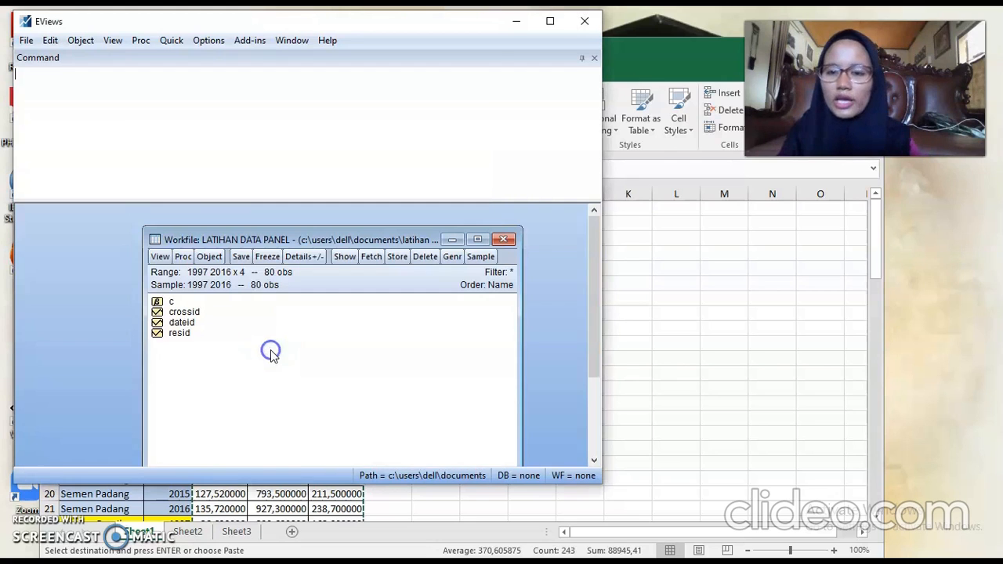
# Open an empty group and paste the copied INV, HS and NAK data, starting in the series-name row above 1997
pyautogui.click(172, 43)
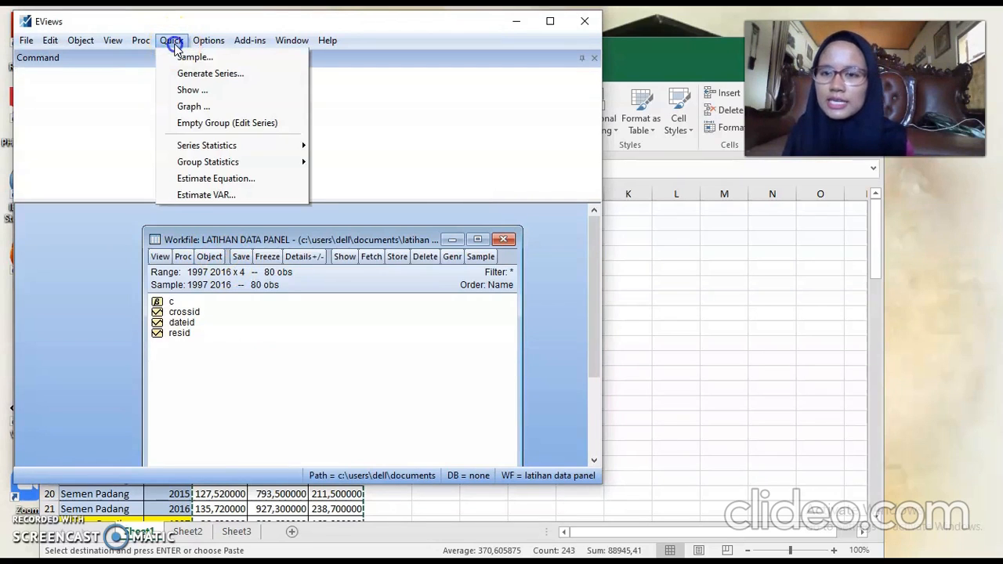
pyautogui.click(210, 127)
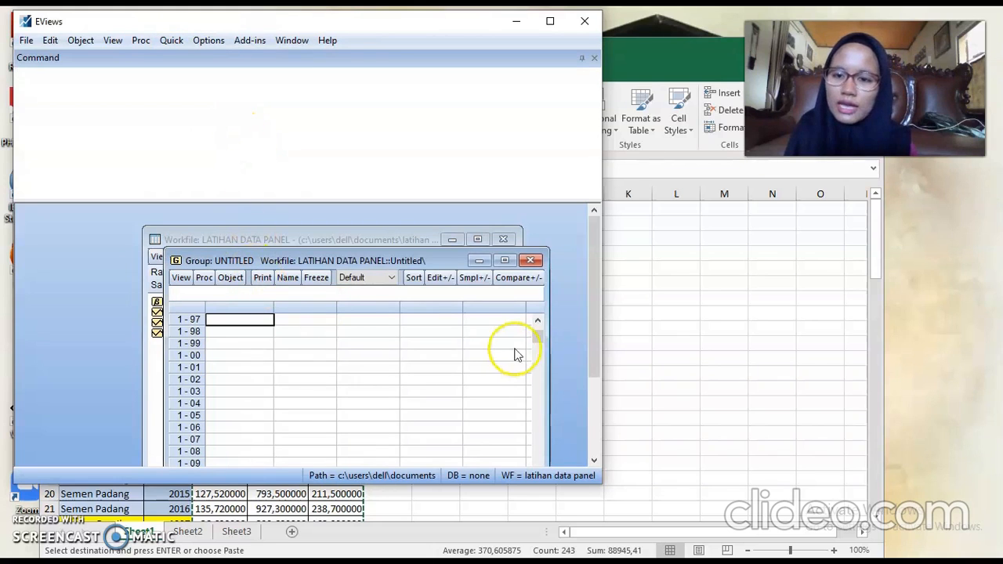
pyautogui.moveTo(537, 341); pyautogui.dragTo(534, 327)
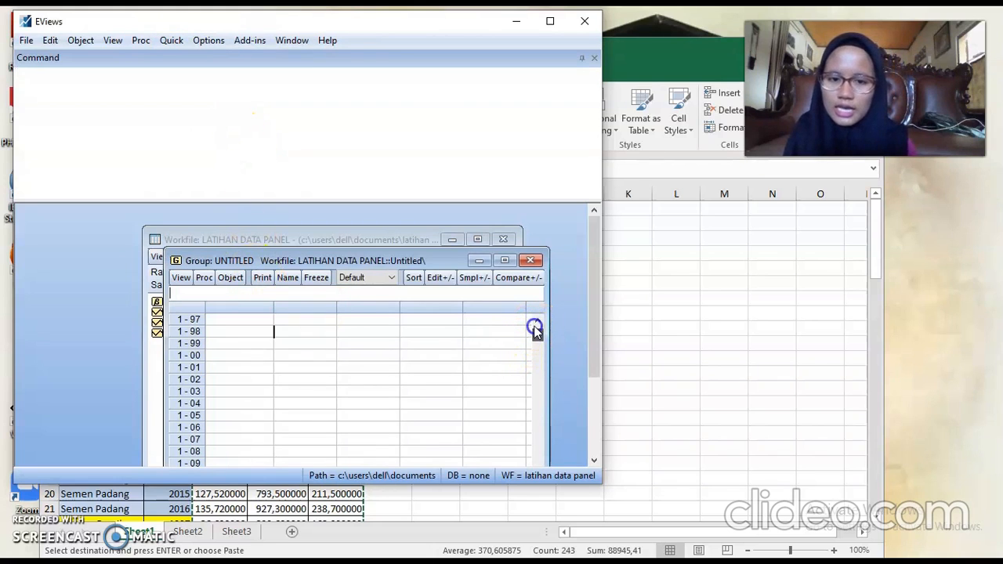
pyautogui.click(214, 322)
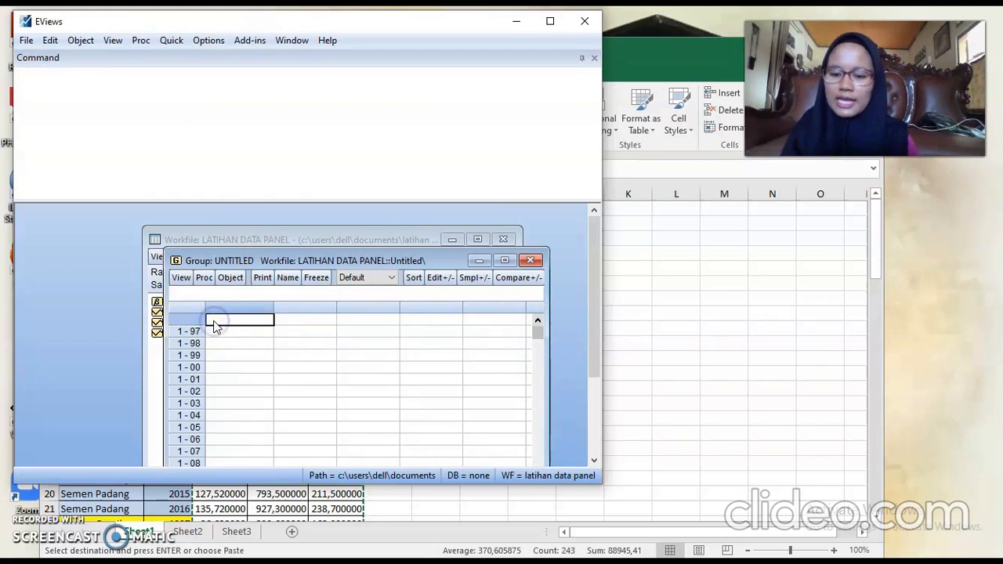
pyautogui.hotkey('ctrl', 'v')
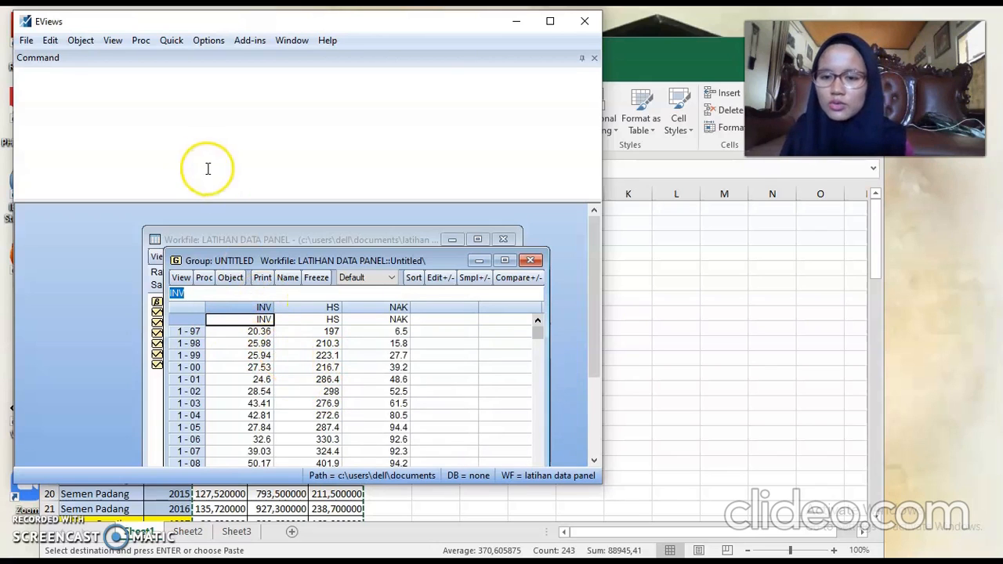
# Estimate the equation "inv c hs nak" by Least Squares and reposition its output window higher in the workspace
pyautogui.click(172, 42)
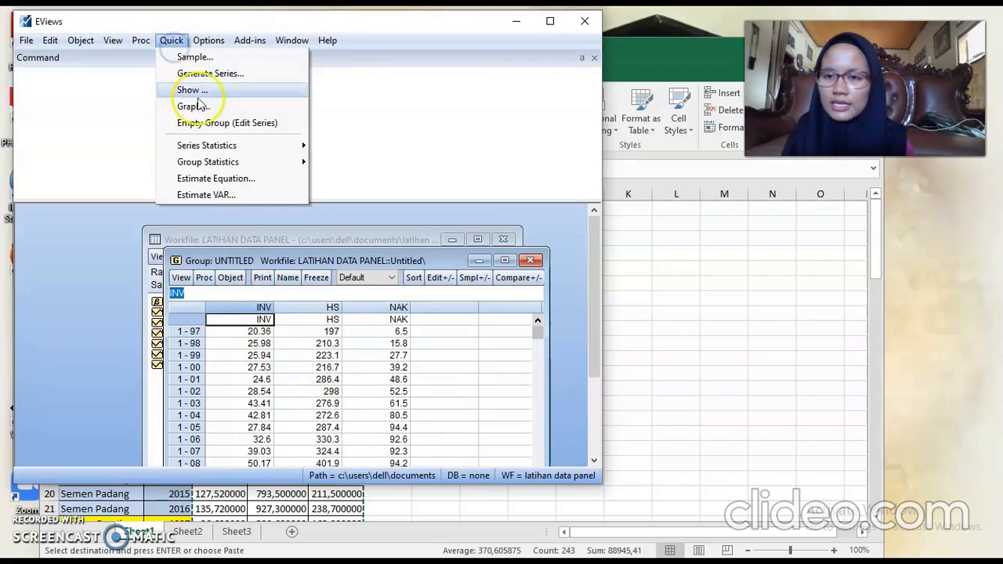
pyautogui.click(224, 180)
pyautogui.write('inv c hs nak')
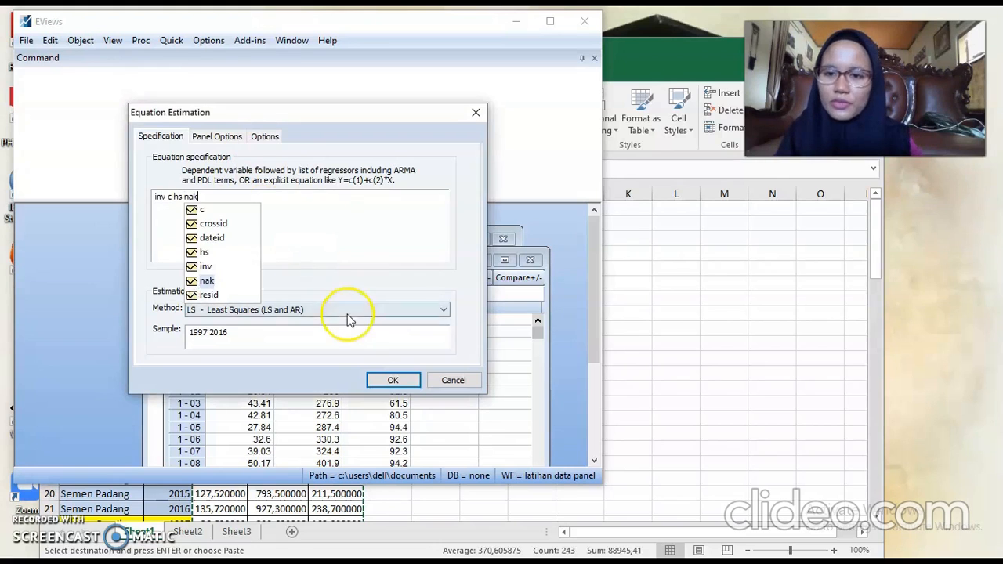
pyautogui.click(389, 381)
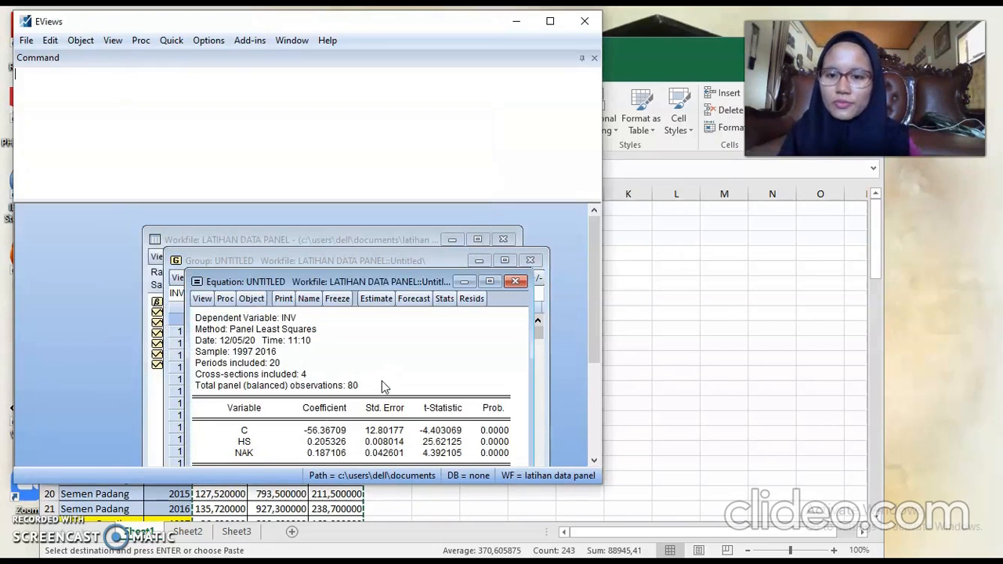
pyautogui.click(394, 283)
pyautogui.moveTo(392, 282); pyautogui.dragTo(375, 220)
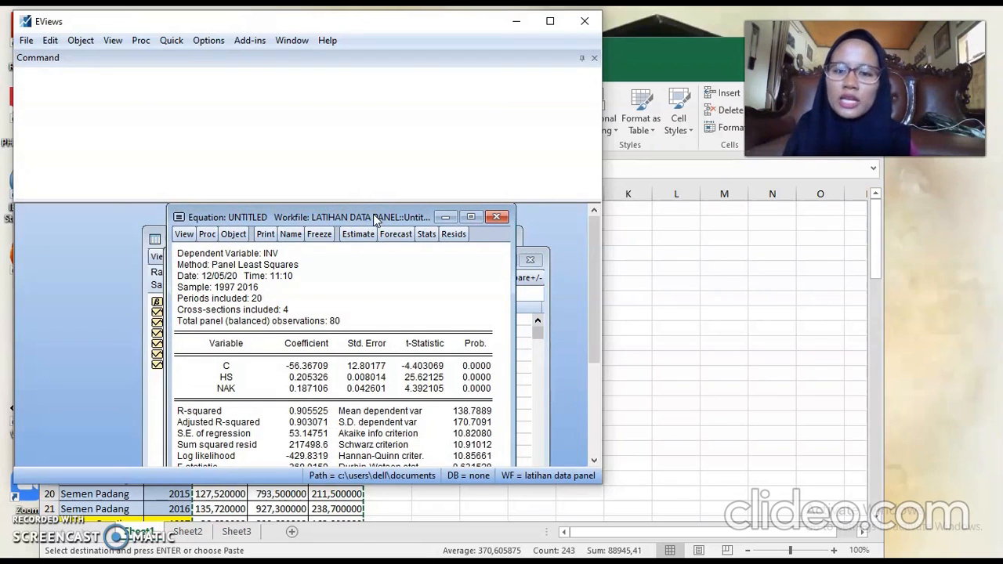
pyautogui.click(353, 274)
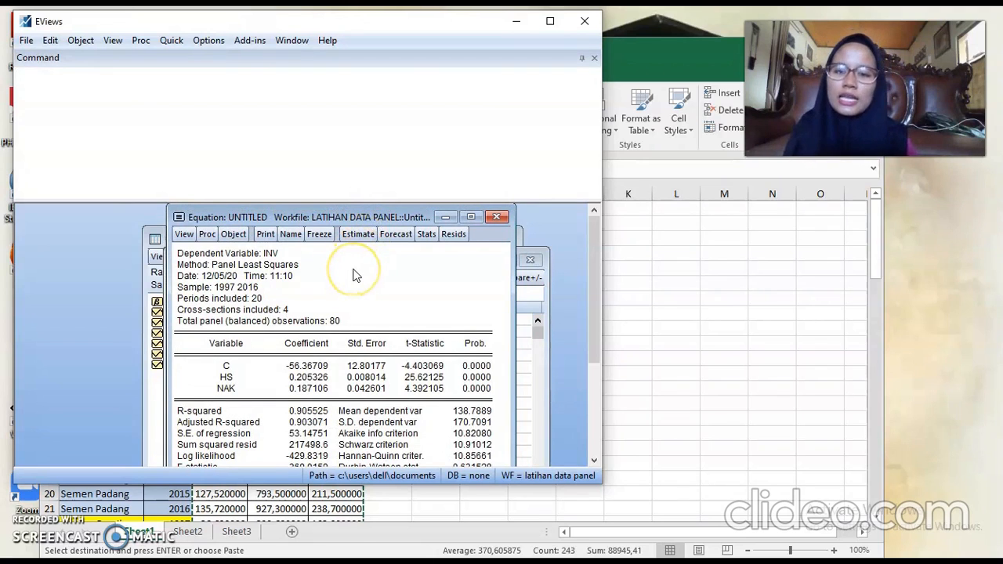
pyautogui.click(346, 272)
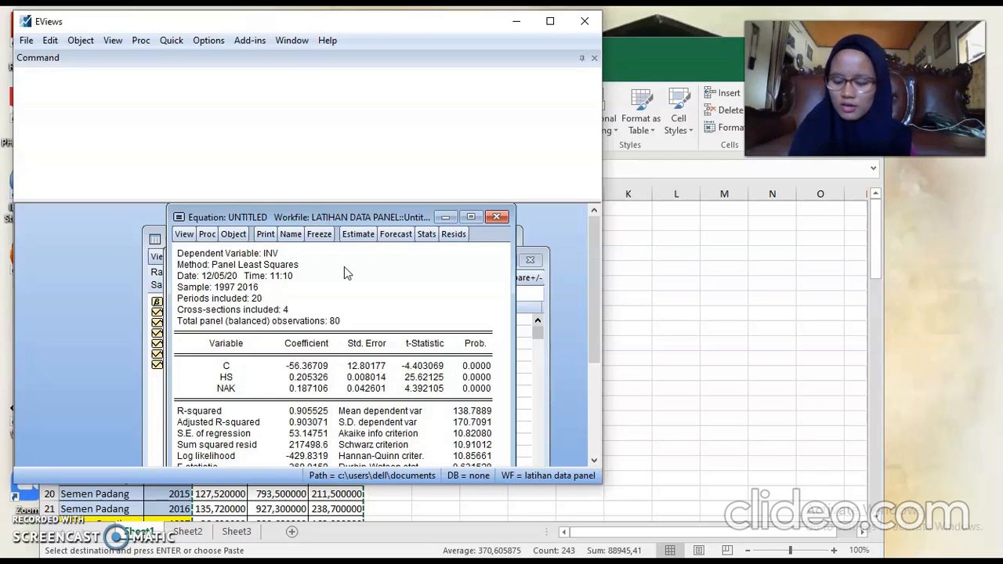
pyautogui.click(357, 259)
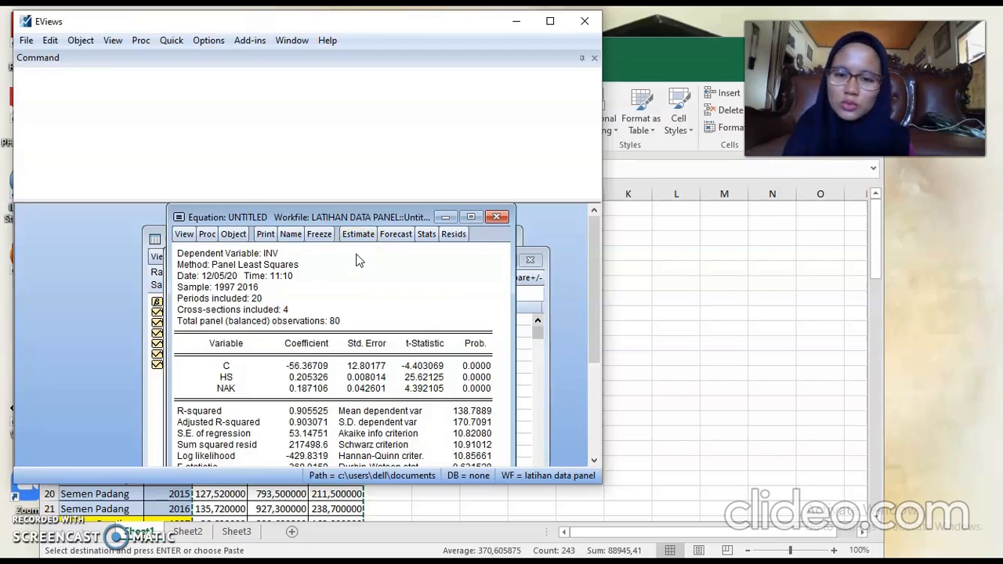
# Re-estimate the equation with Fixed cross-section effects
pyautogui.click(357, 235)
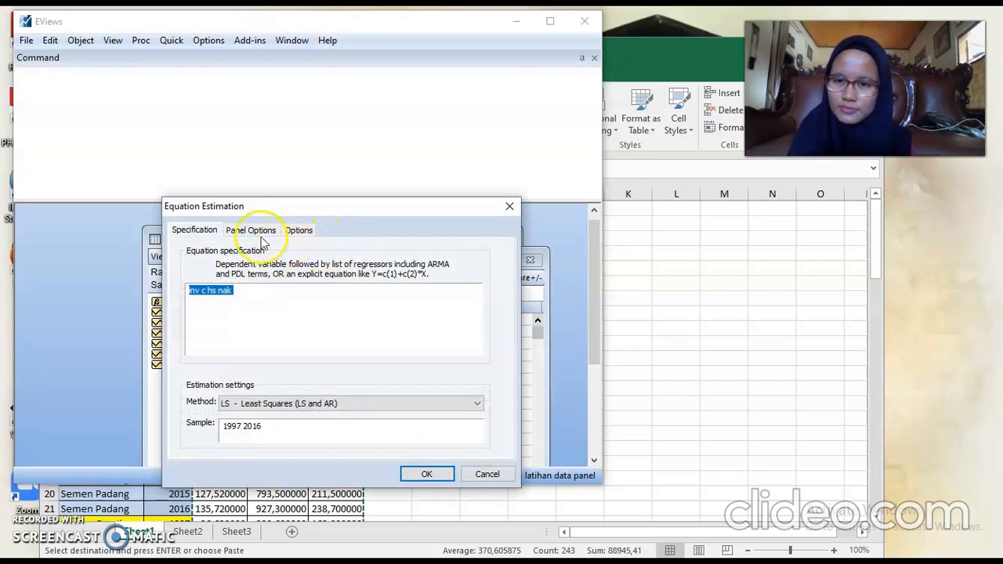
pyautogui.click(256, 232)
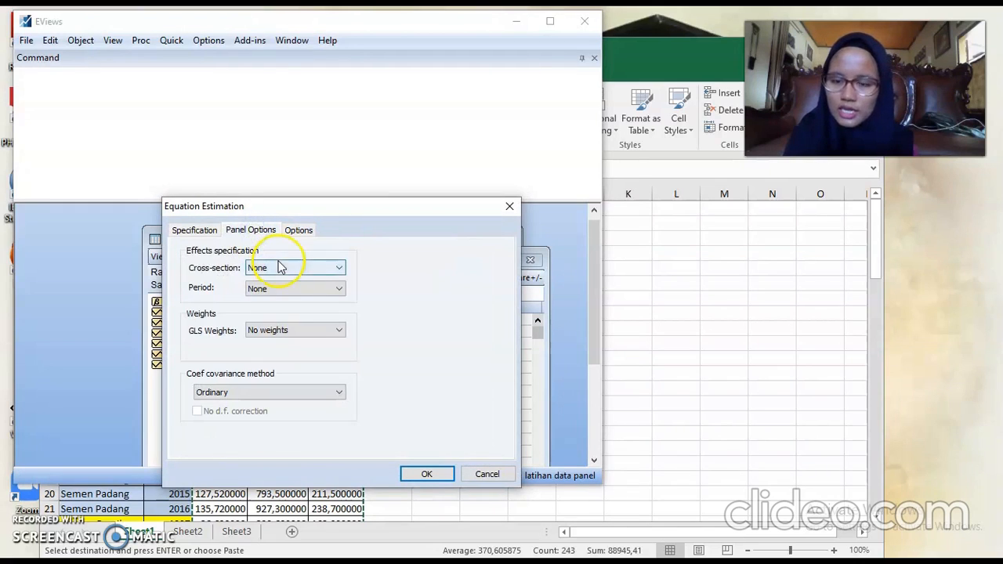
pyautogui.click(337, 270)
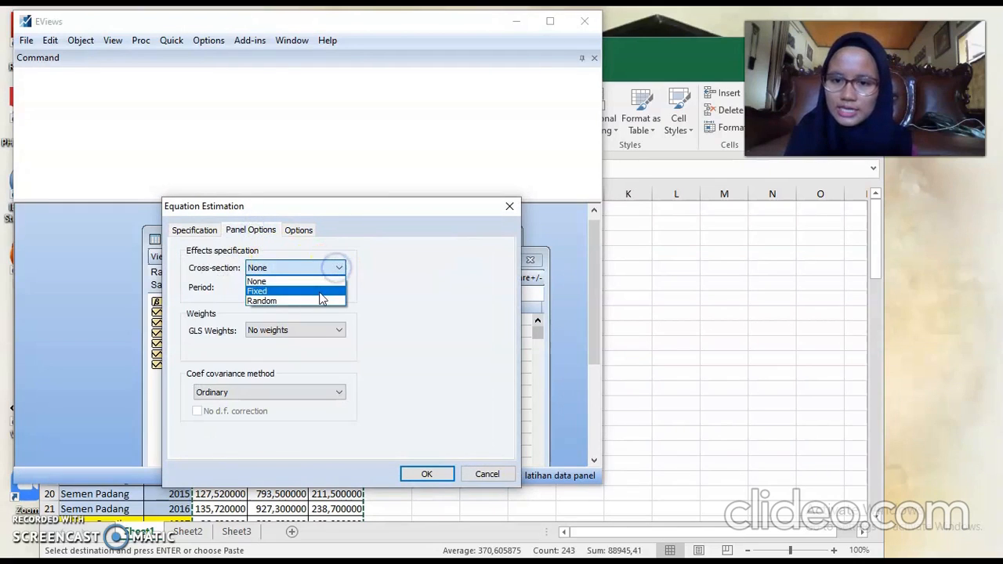
pyautogui.click(322, 292)
pyautogui.click(421, 475)
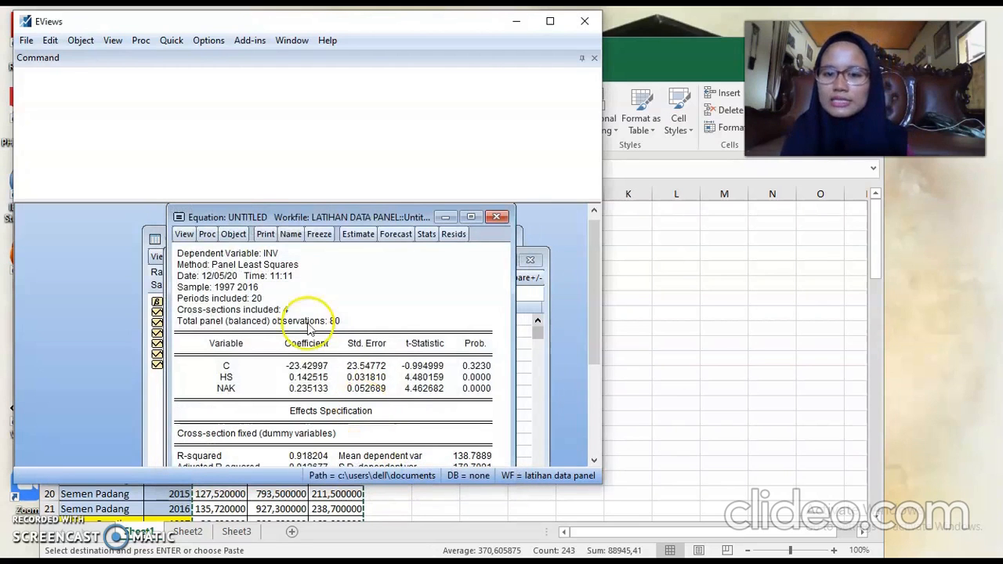
# Run the Redundant Fixed Effects - Likelihood Ratio test on the fixed effects equation
pyautogui.click(184, 236)
pyautogui.moveTo(233, 398)
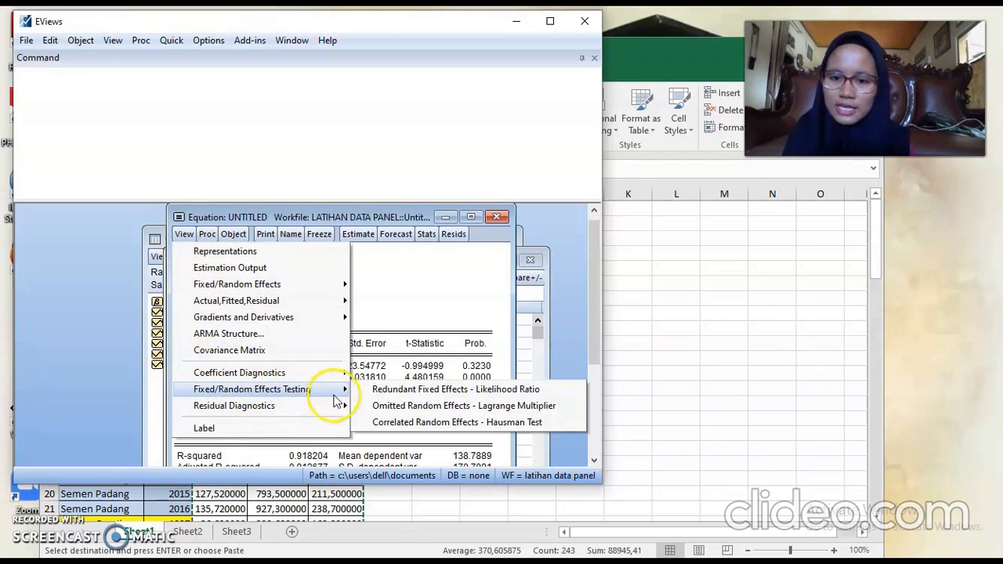
pyautogui.click(429, 396)
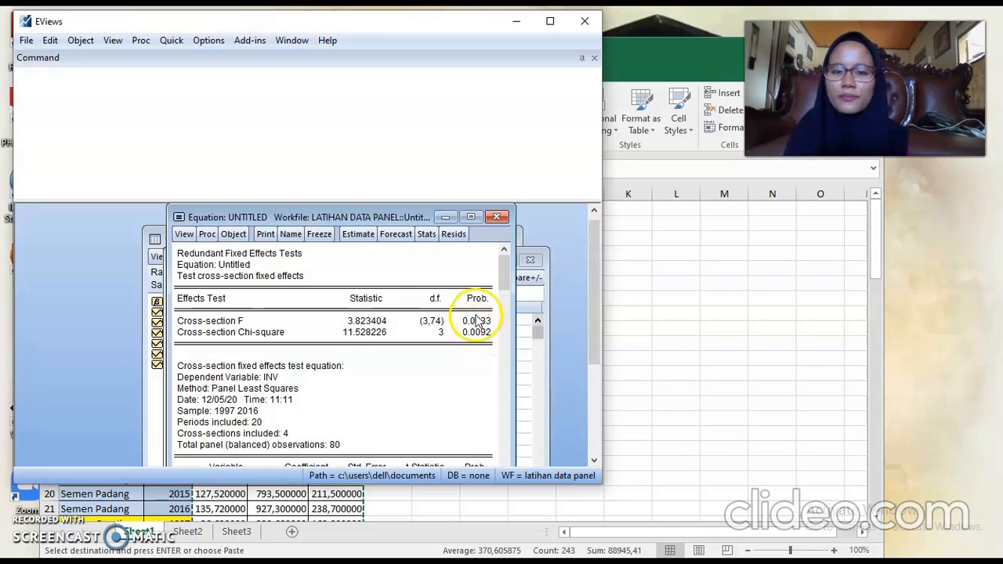
# Re-estimate the equation with Random cross-section effects
pyautogui.click(358, 234)
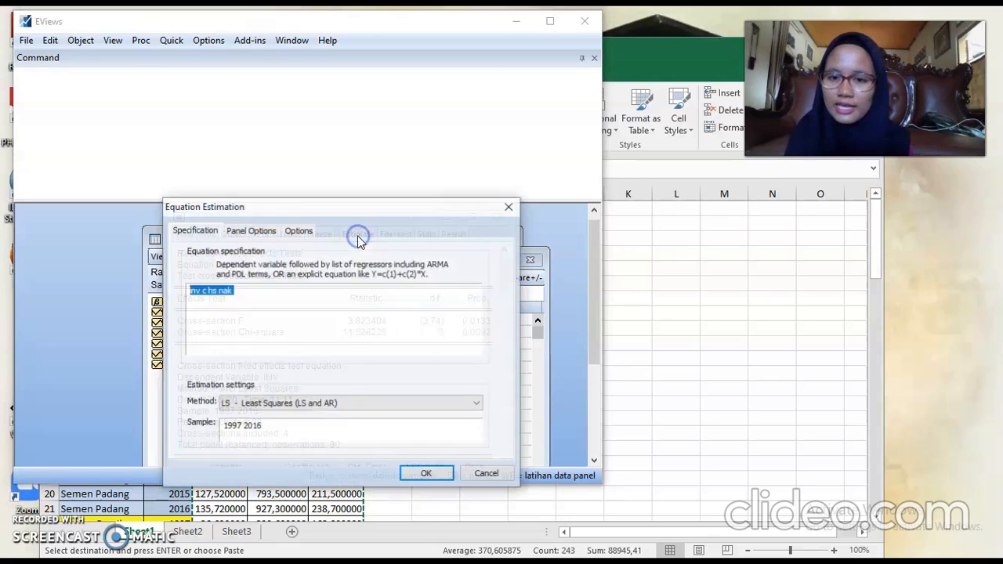
pyautogui.click(243, 231)
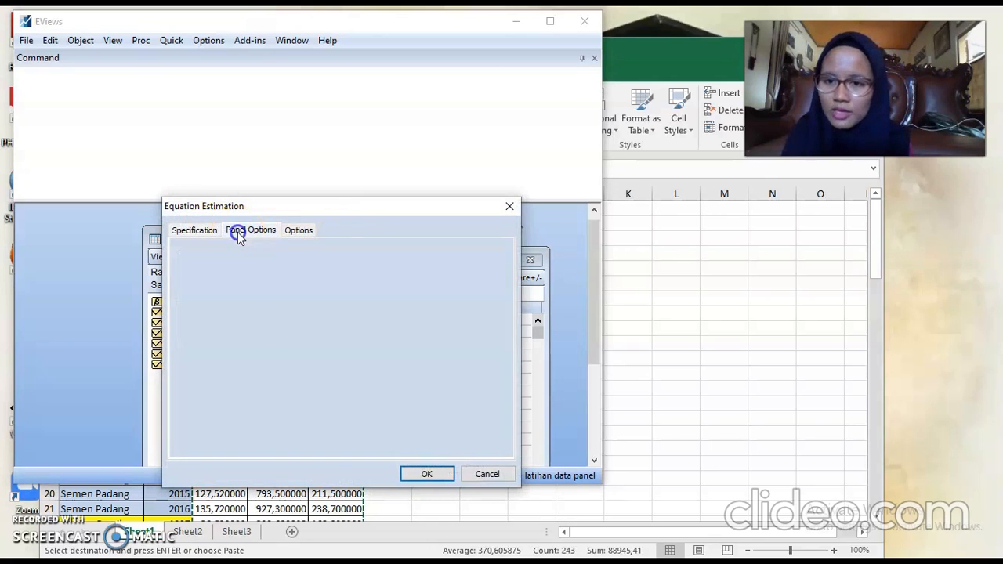
pyautogui.click(334, 268)
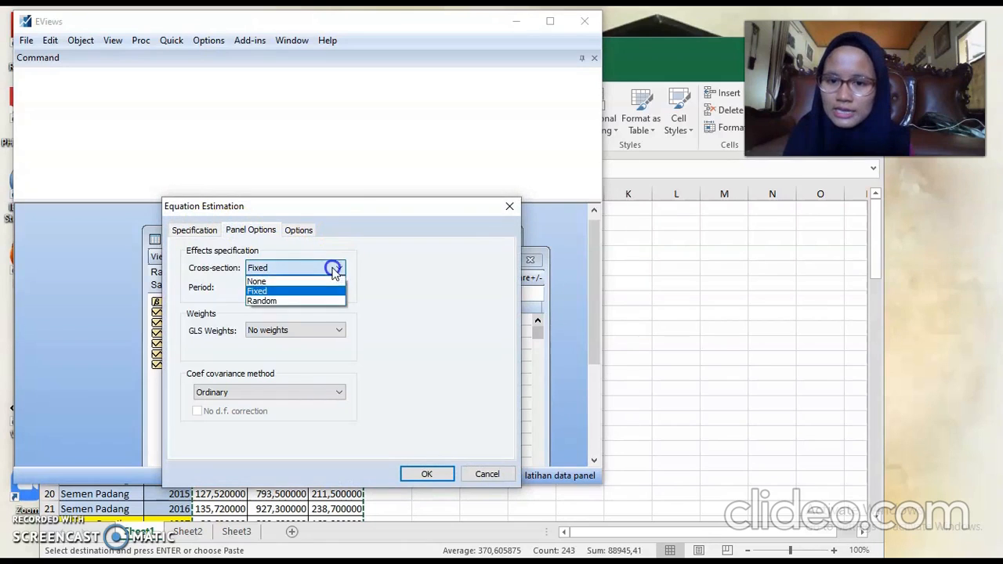
pyautogui.click(317, 304)
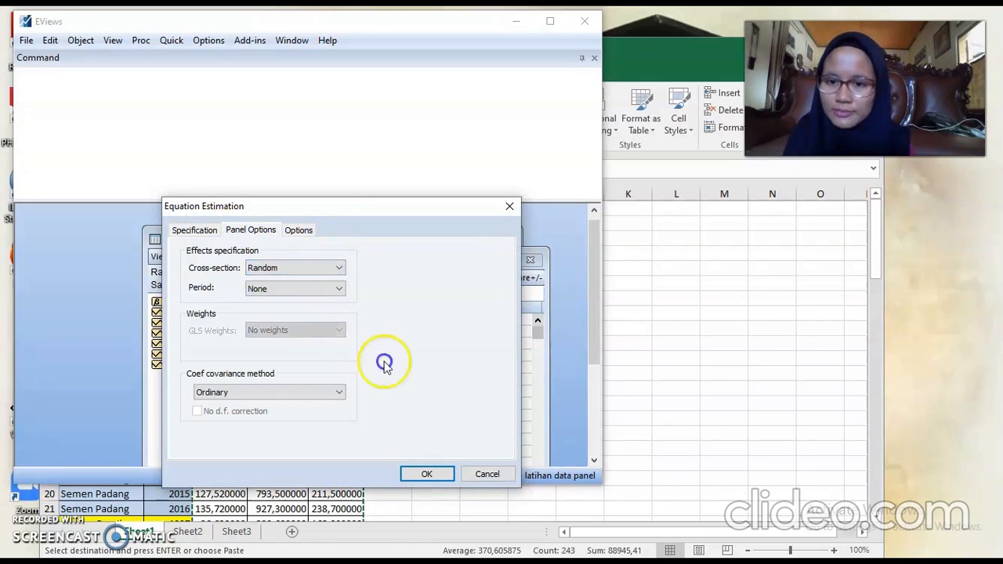
pyautogui.click(426, 475)
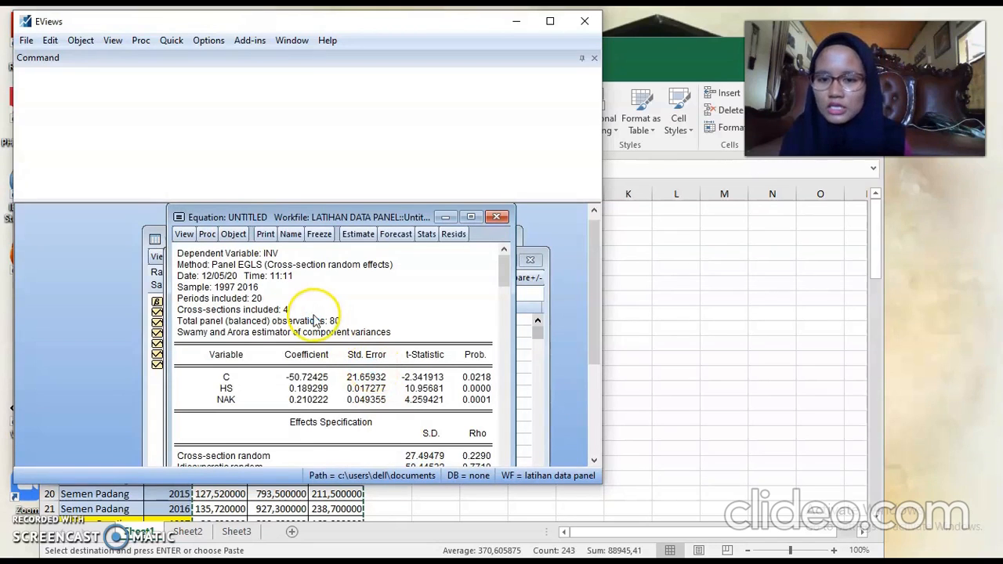
# Run the Correlated Random Effects - Hausman Test on the random effects equation
pyautogui.click(185, 234)
pyautogui.moveTo(251, 392)
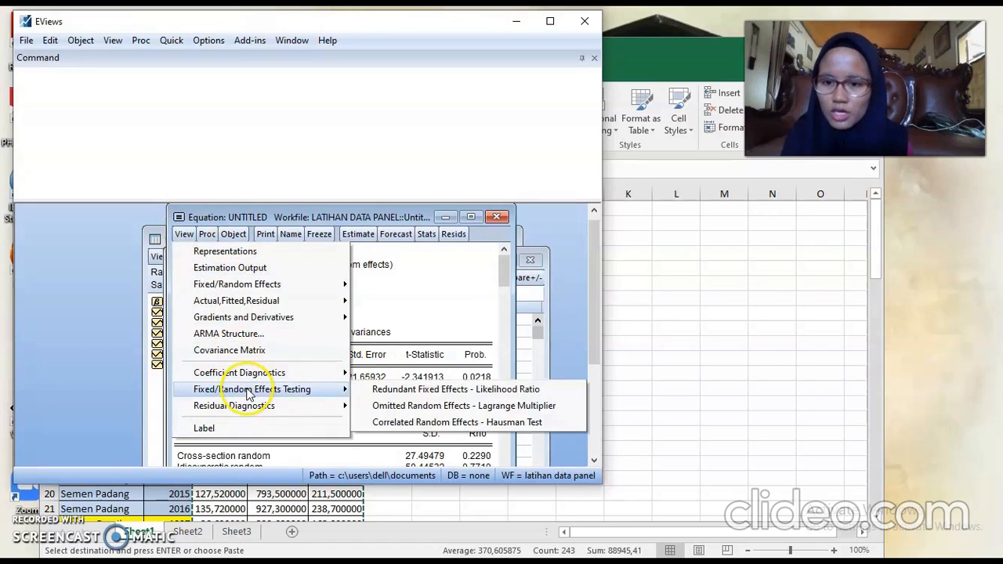
pyautogui.click(420, 425)
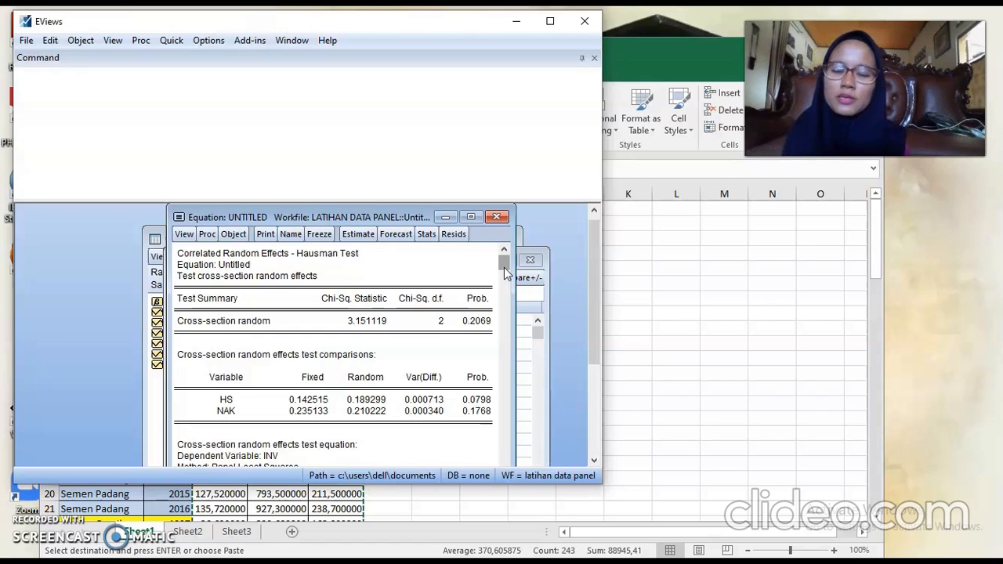
pyautogui.click(36, 523)
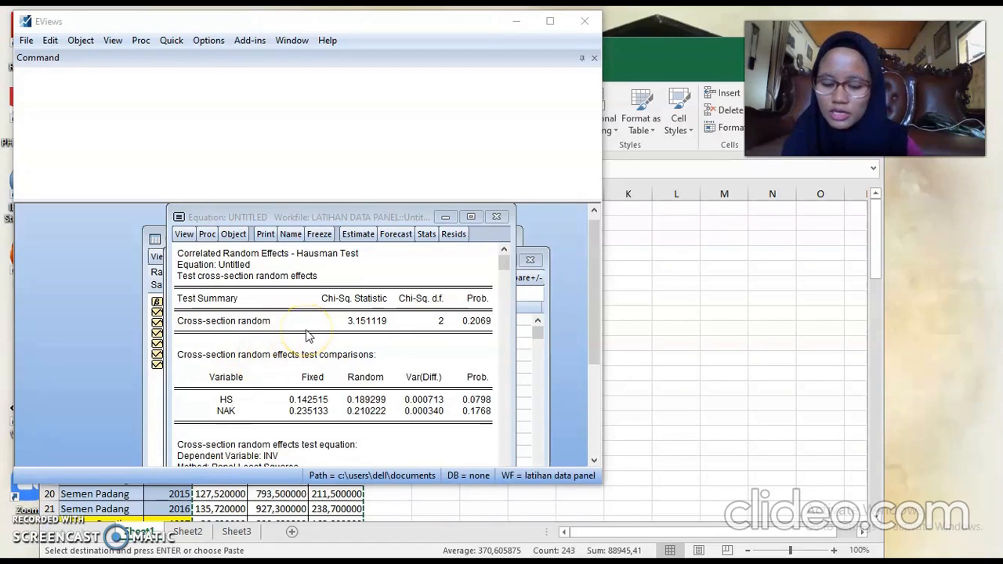
# Estimate the equation again keeping Random cross-section effects, and review the coefficients and effects specification in its output
pyautogui.click(354, 238)
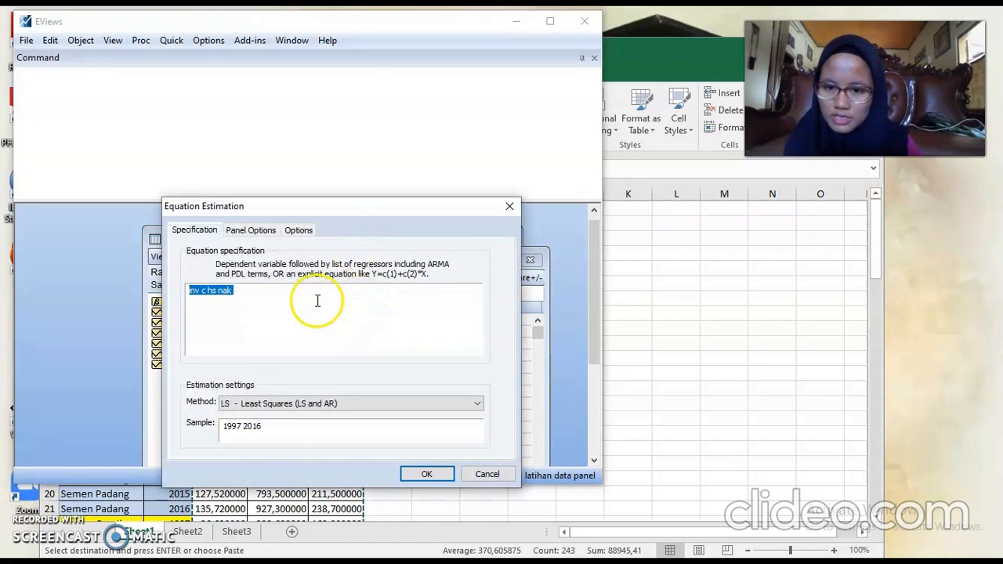
pyautogui.click(268, 231)
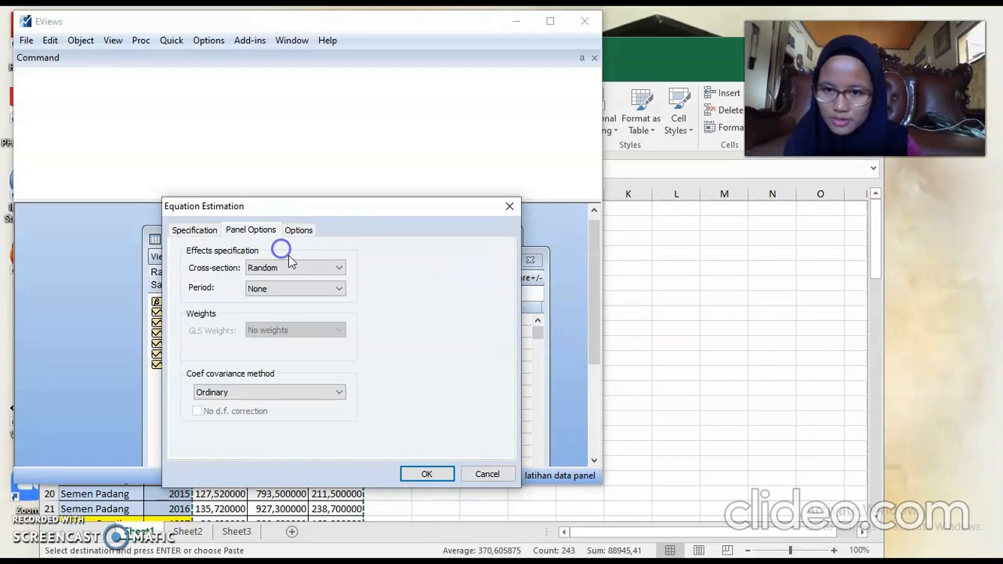
pyautogui.click(428, 474)
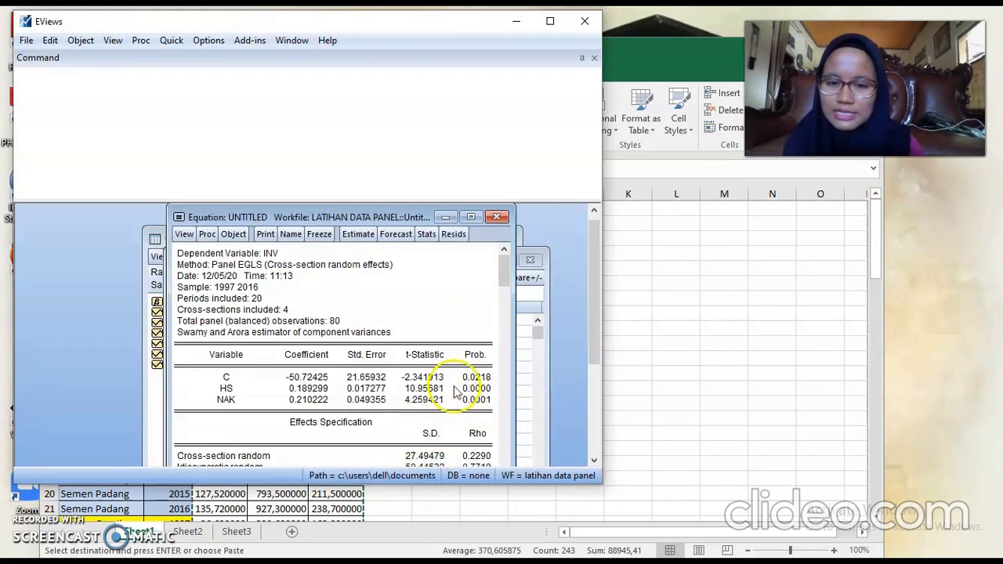
pyautogui.click(504, 292)
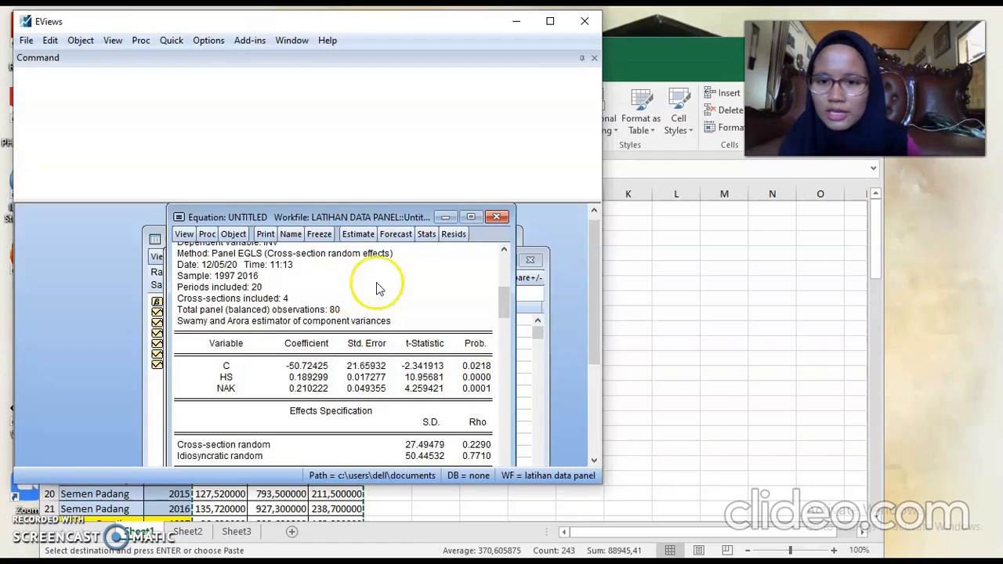
pyautogui.moveTo(506, 304); pyautogui.dragTo(504, 264)
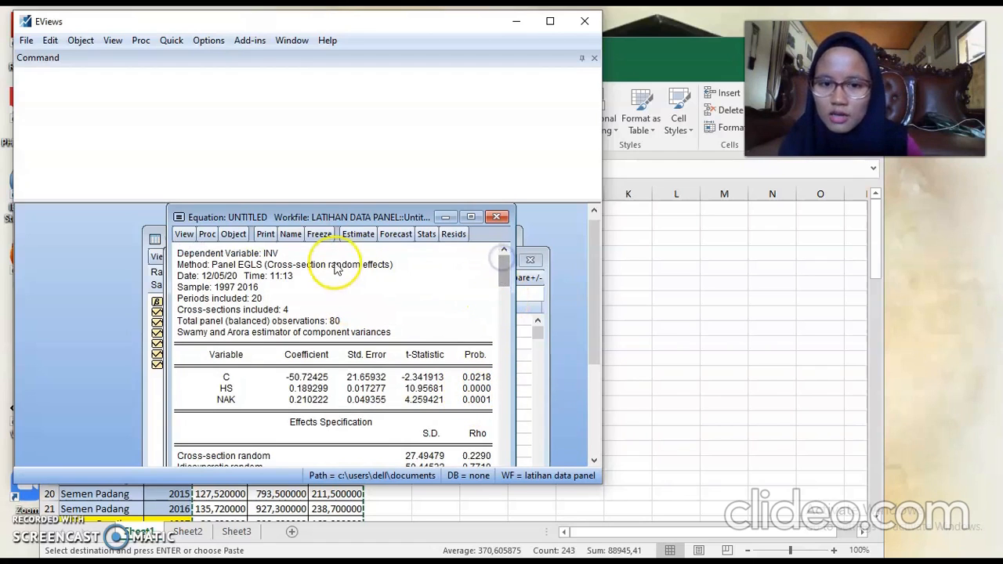